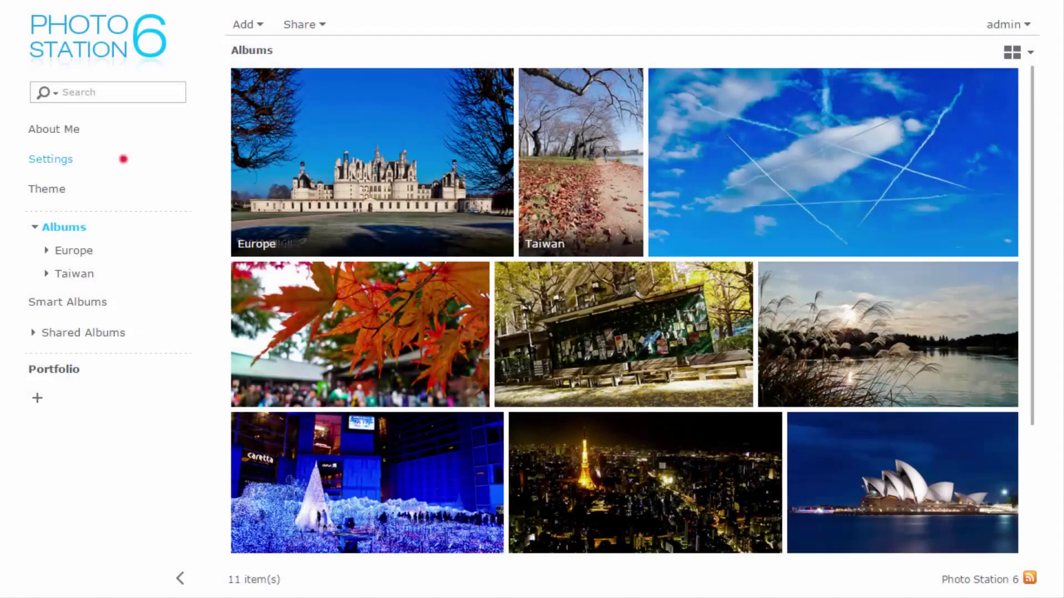
In the Sharing settings, remove Sina Weibo and Qzone from the social networks
left_click(123, 158)
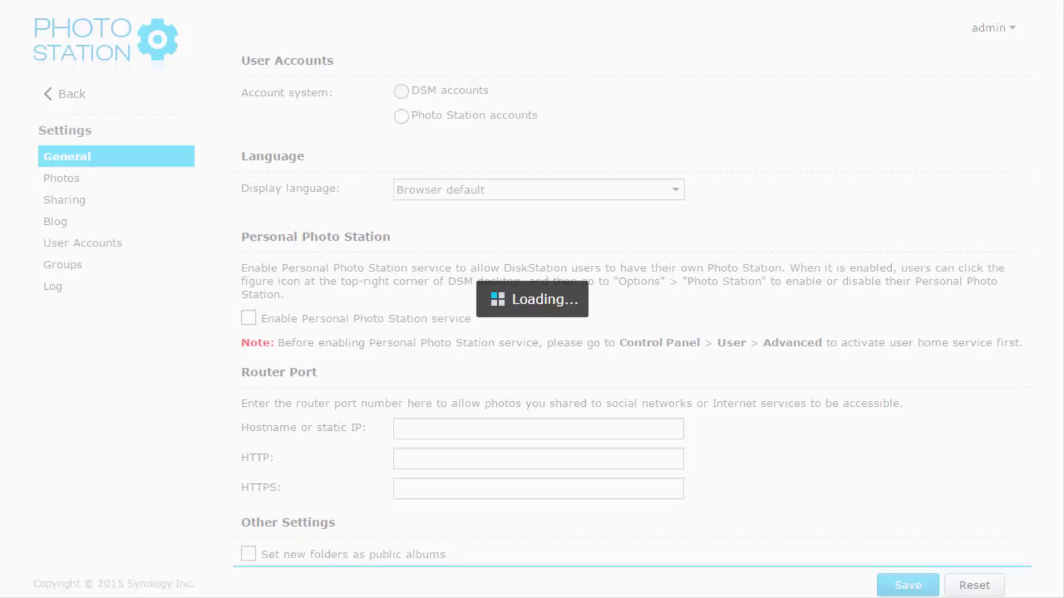
left_click(152, 202)
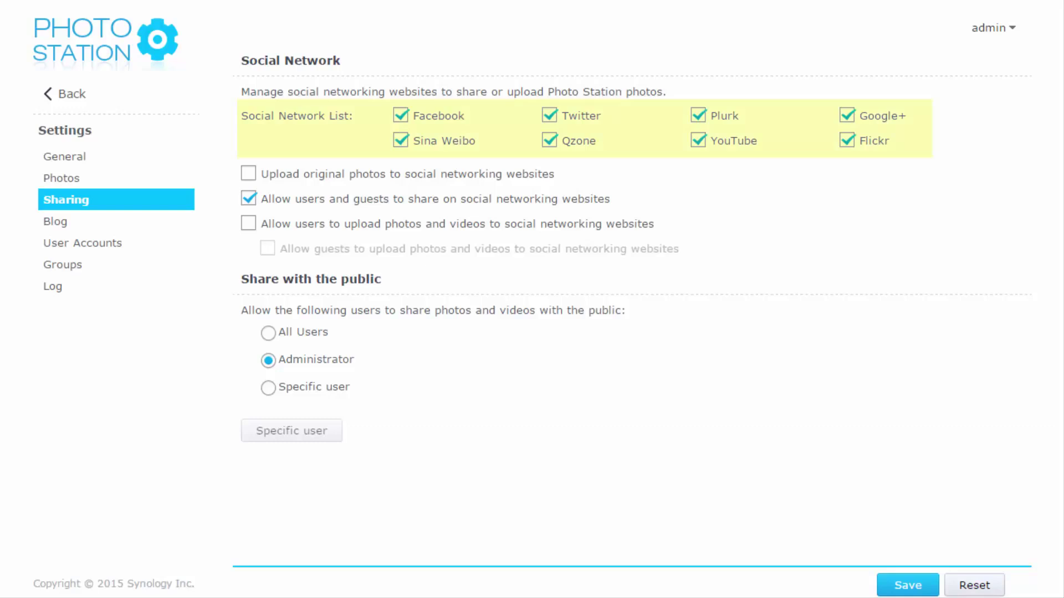
left_click(400, 140)
left_click(550, 140)
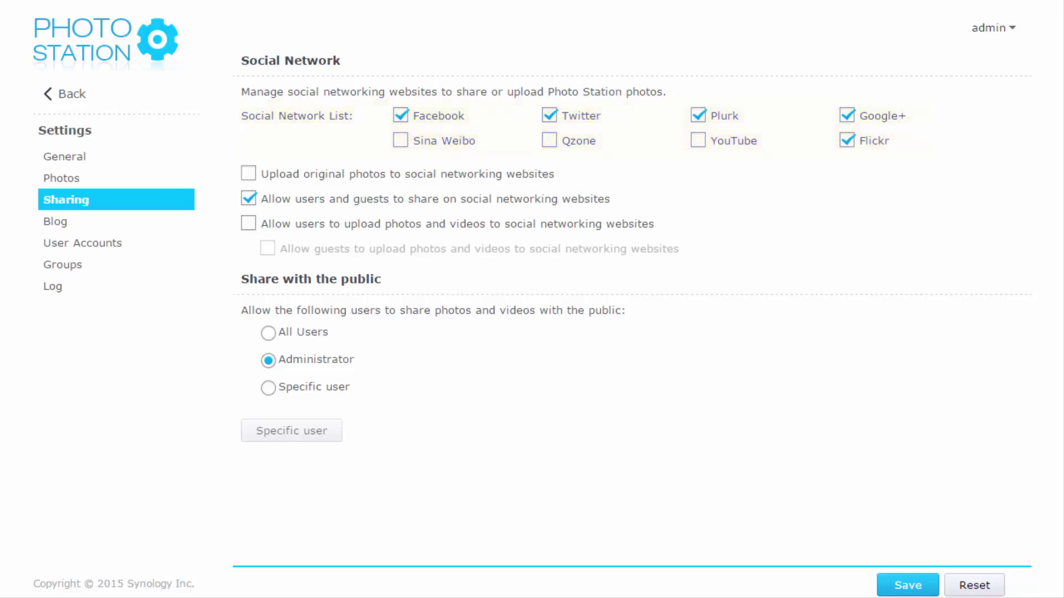
Allow All Users to share with the public and save the sharing settings
left_click(268, 333)
left_click(907, 585)
left_click(551, 343)
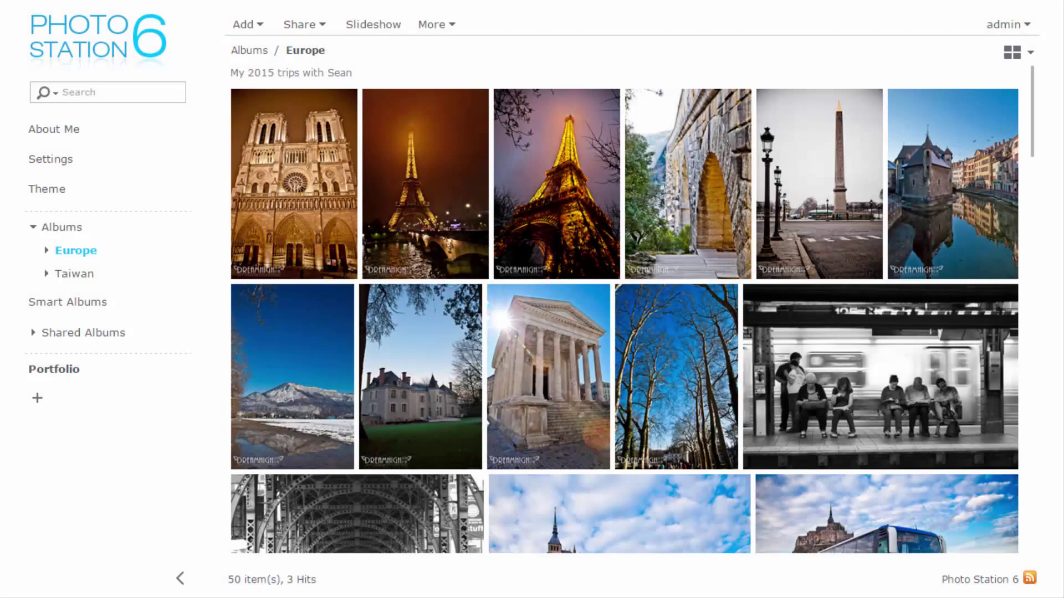
left_click(508, 103)
left_click(264, 25)
left_click_drag(1033, 81, 1033, 181)
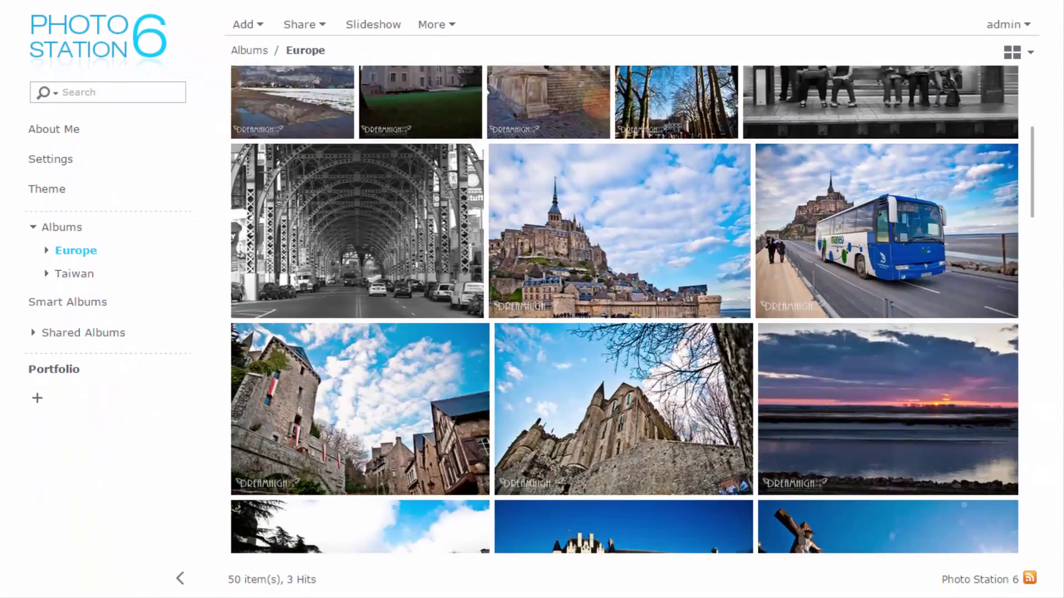
scroll(624, 311, "down", 5)
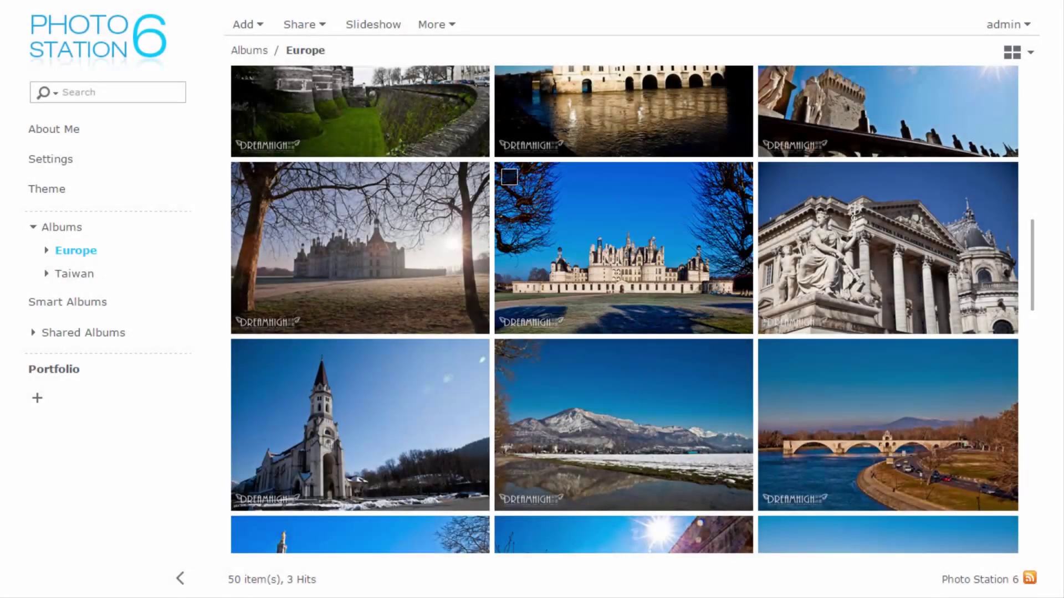
Enable public sharing for the château photo and start sharing its link to Facebook
left_click(510, 177)
left_click(269, 21)
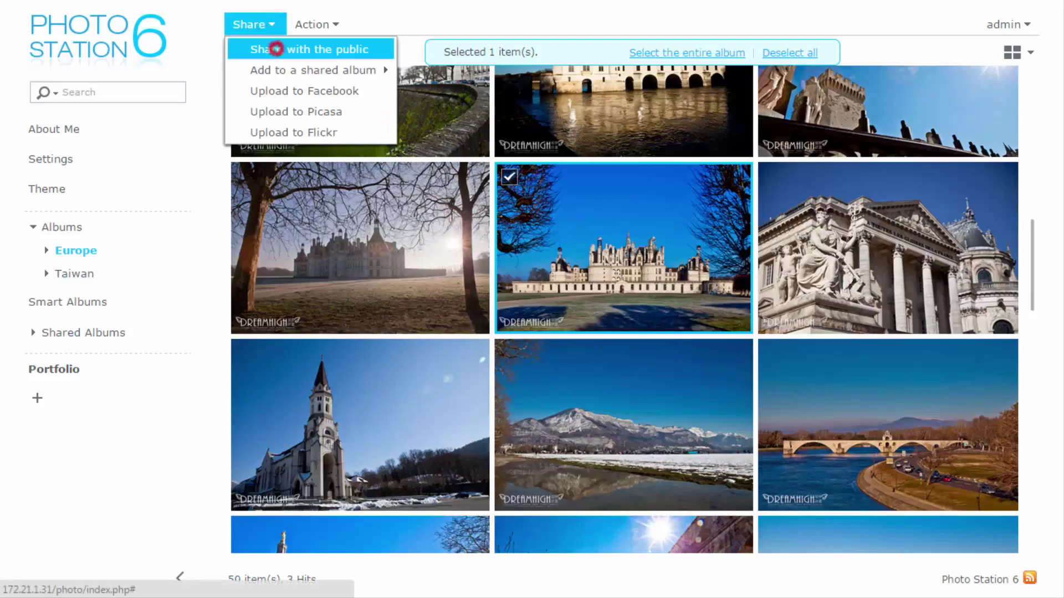
left_click(274, 48)
left_click(287, 258)
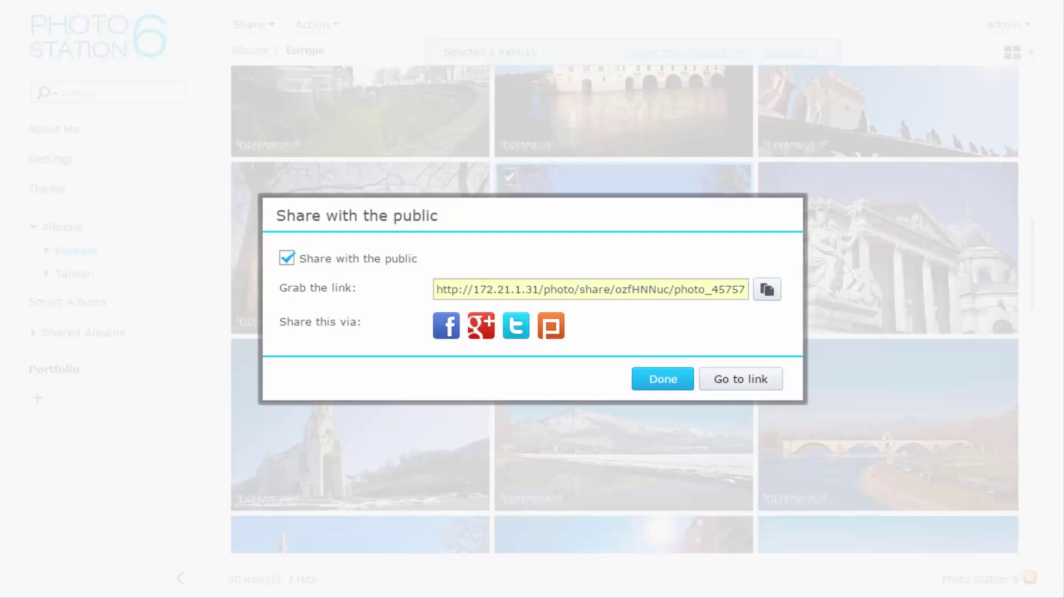
left_click(439, 333)
Log in to Facebook with email and password
left_click(492, 96)
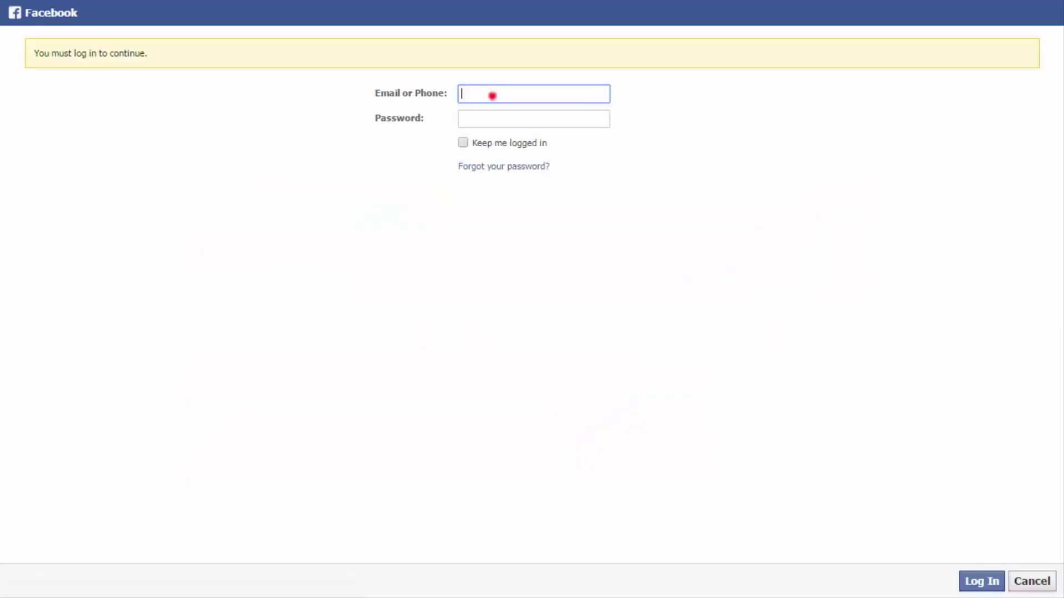
key("Tab")
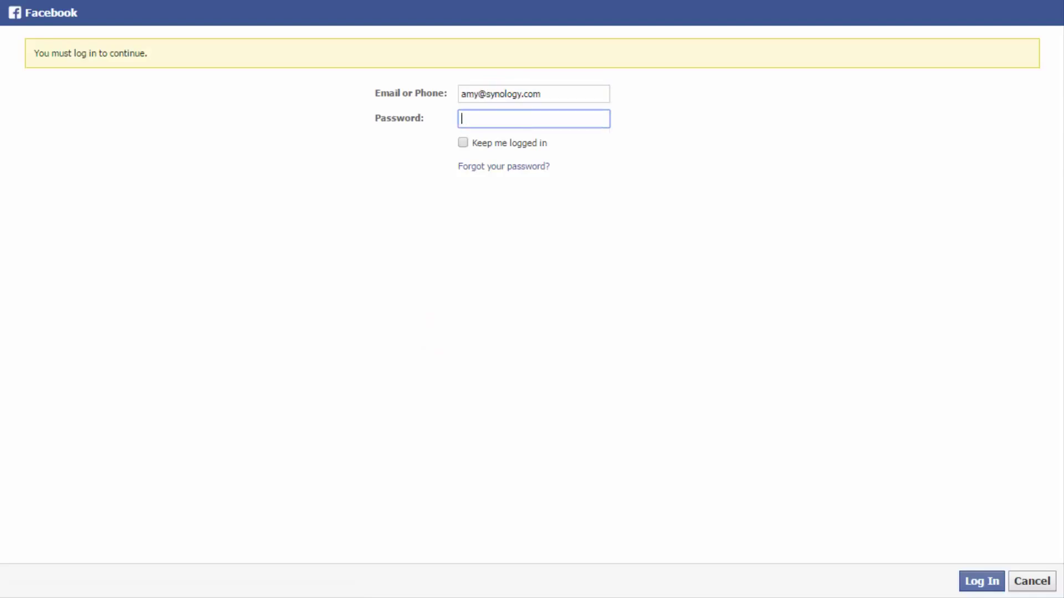
type("••••••••••••••")
left_click(981, 581)
Post the photo link to the timeline with 'Check this out!' and follow the shared link
left_click(494, 100)
type("Che")
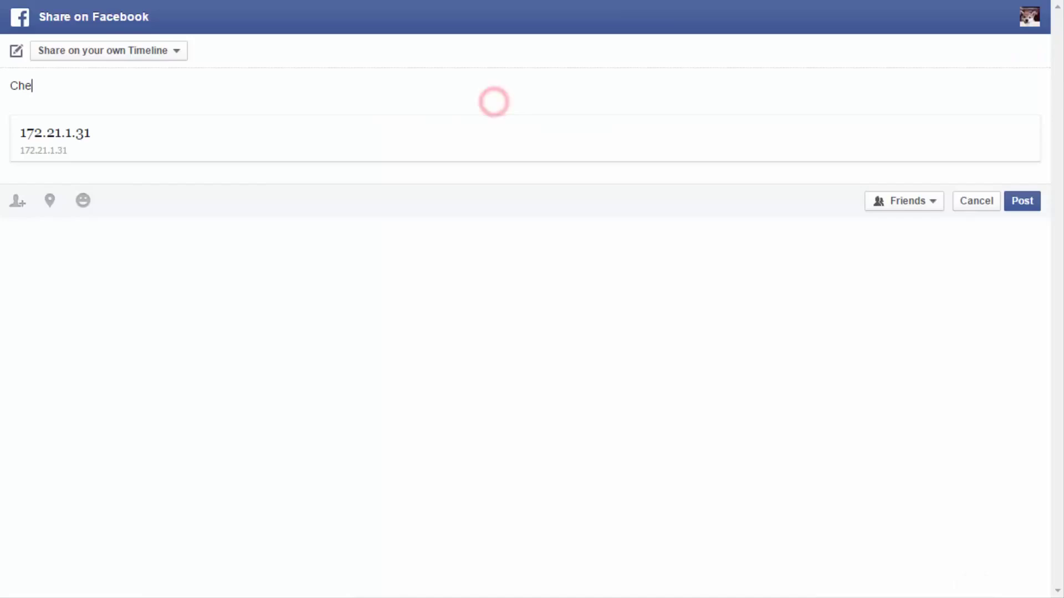
type("ck this out!")
left_click(1022, 200)
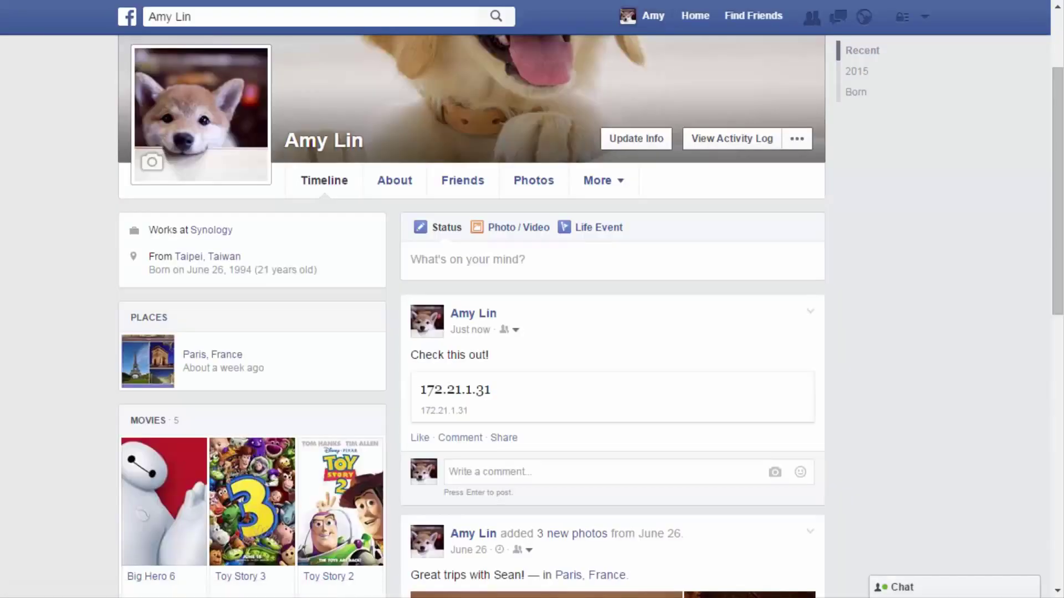
left_click(791, 387)
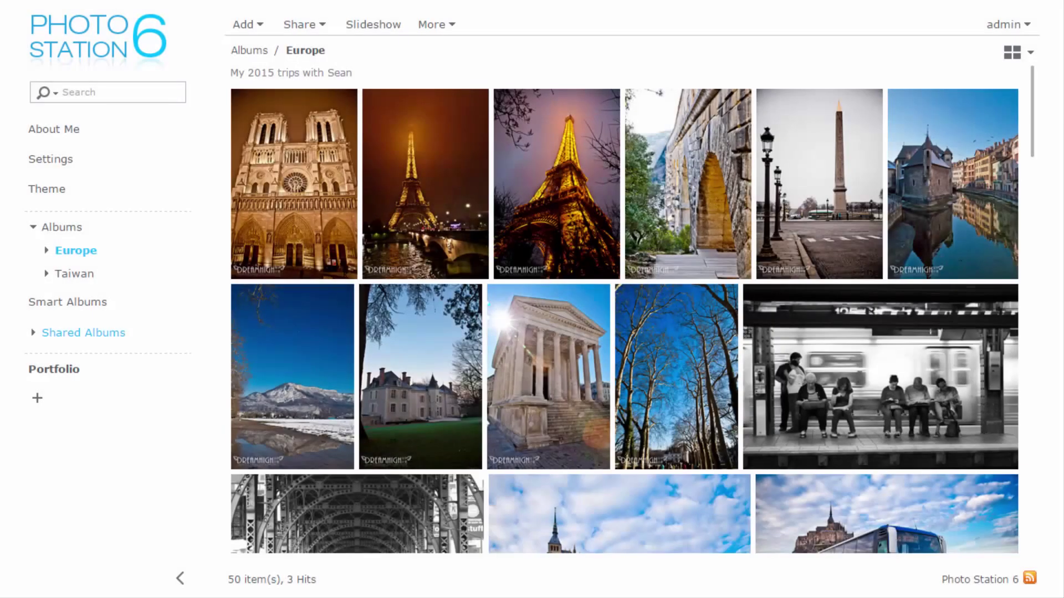
left_click(167, 333)
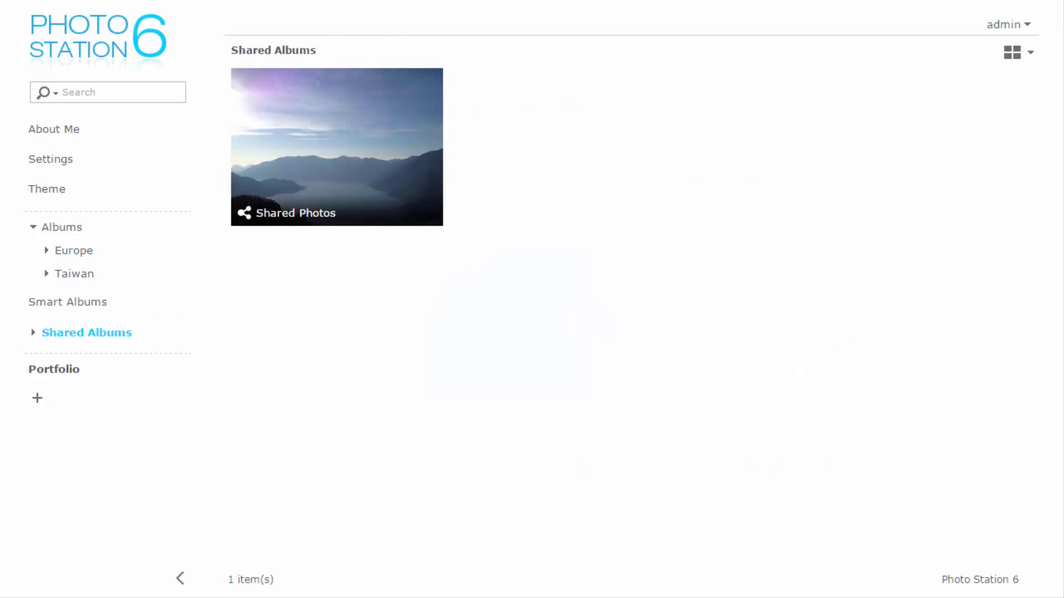
left_click(405, 114)
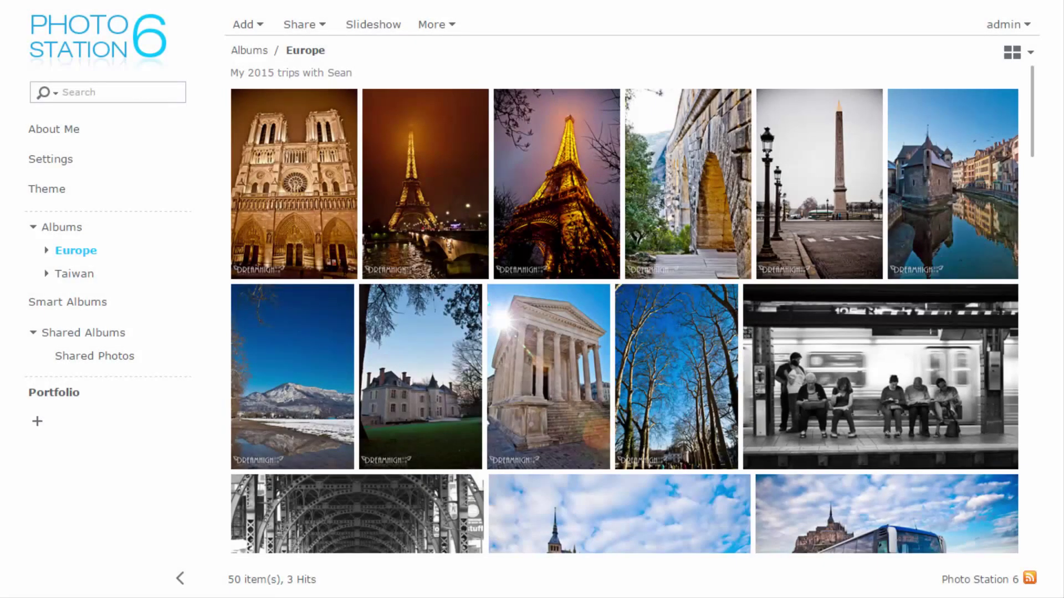
left_click_drag(1034, 73, 1035, 377)
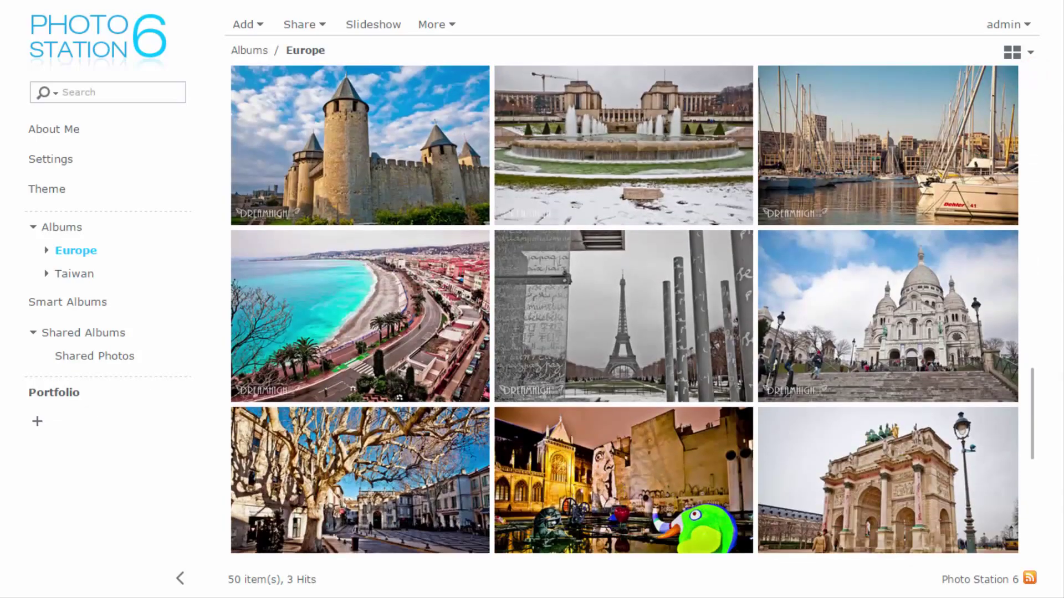
Select the beach coastline, Eiffel Tower and white basilica photos
left_click(245, 245)
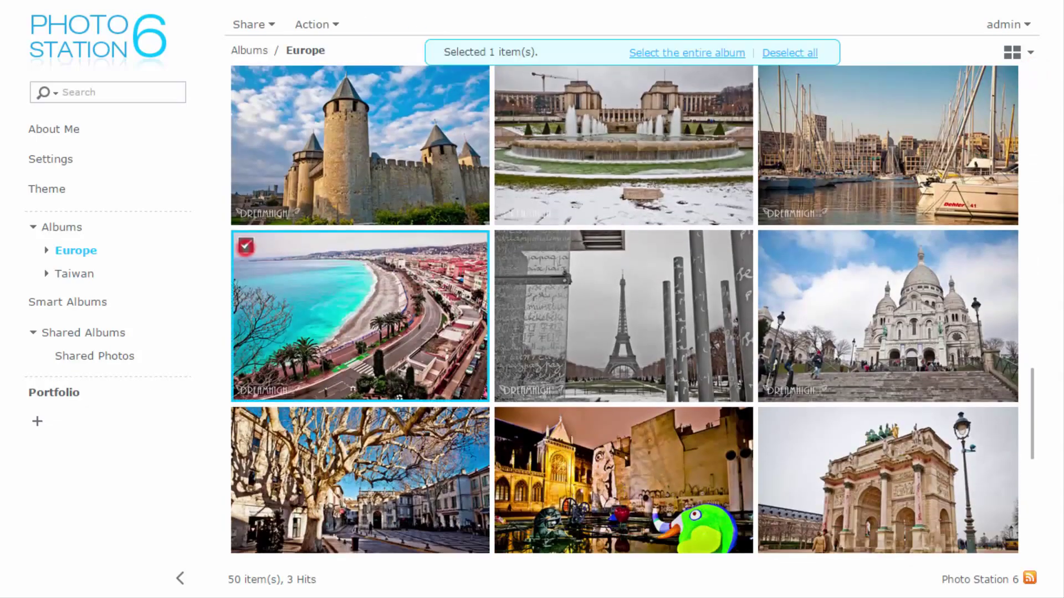
left_click(508, 245)
left_click(773, 244)
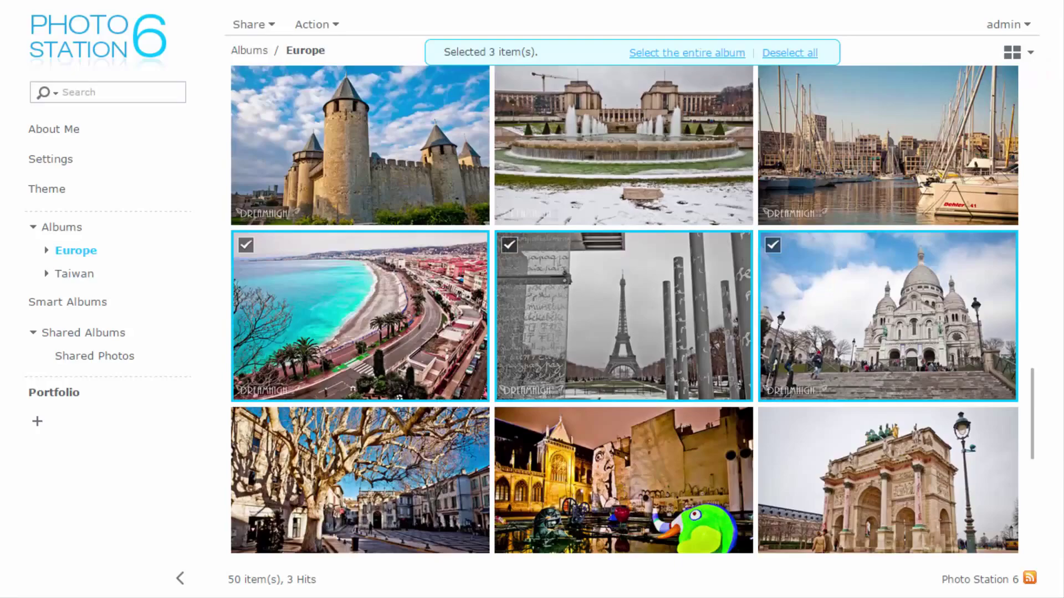
Share them publicly as a new album named 'Travel recommendations'
left_click(250, 24)
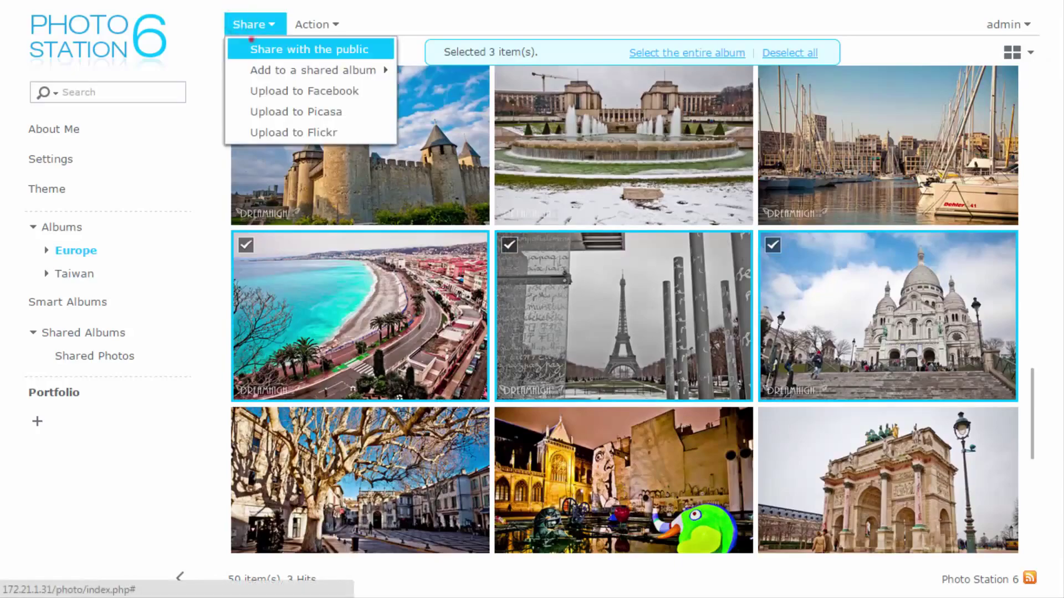
left_click(251, 43)
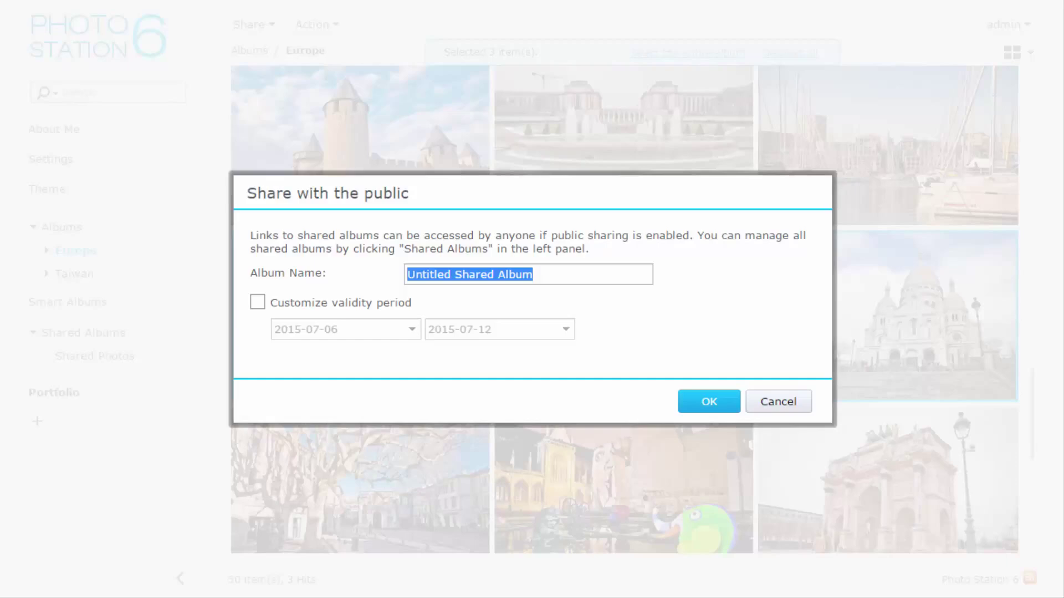
type("Travel re")
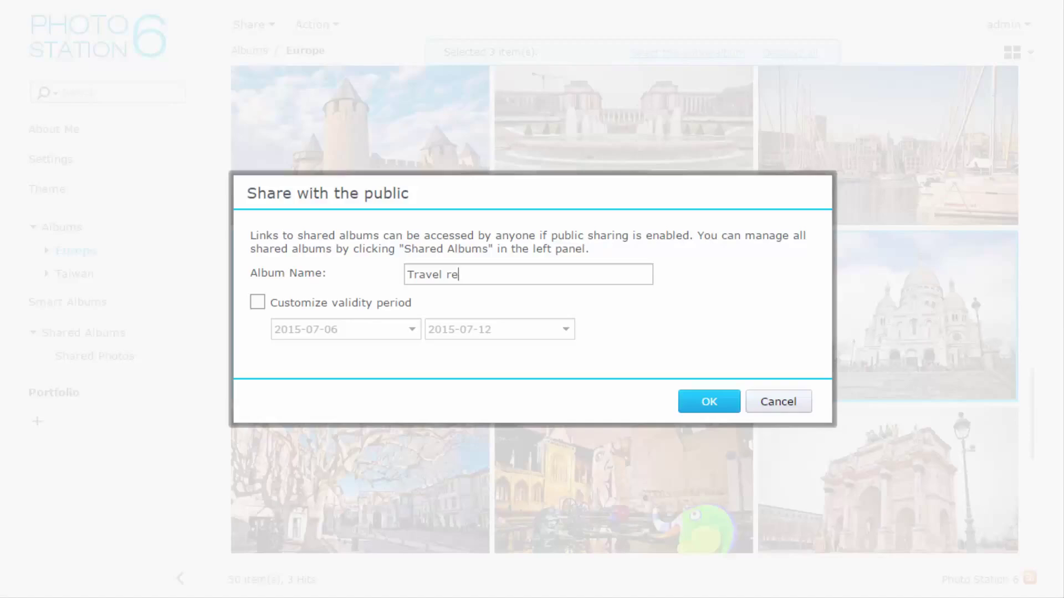
type("commendations")
left_click(704, 402)
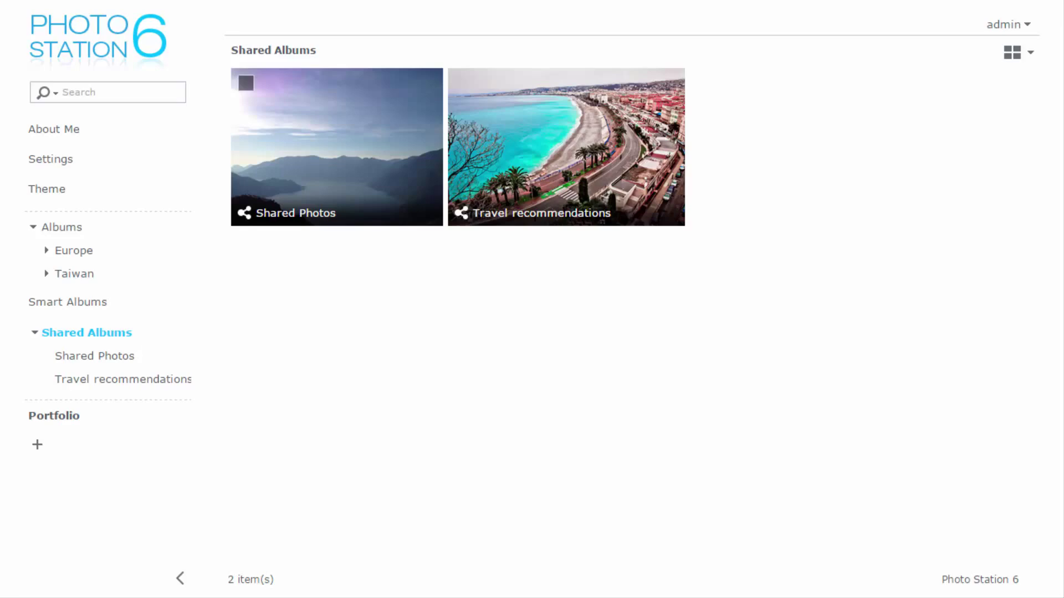
In Shared Photos, remove the castle photo from the shared album and confirm
left_click(374, 154)
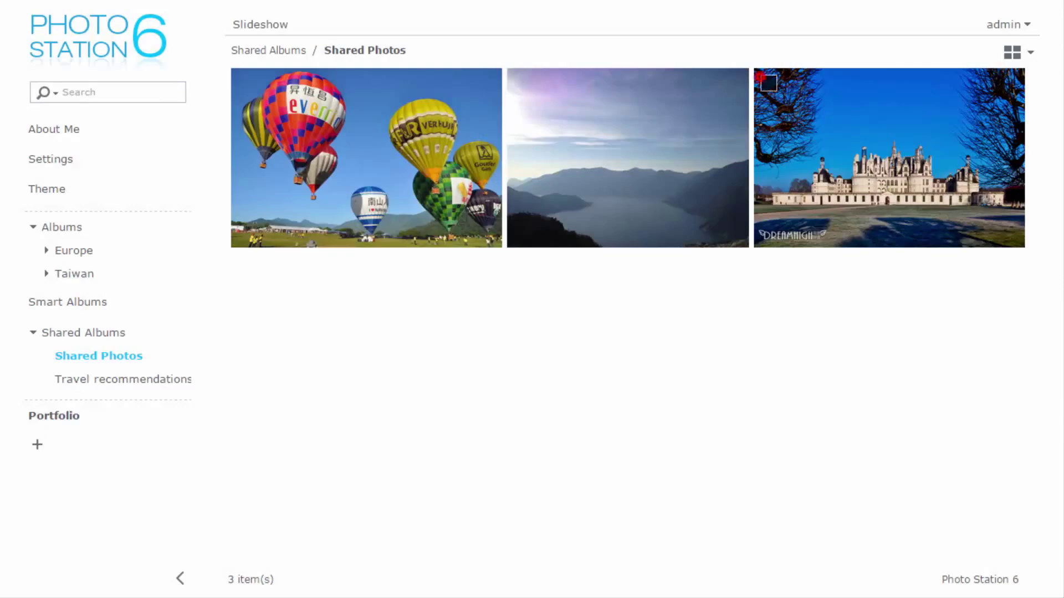
left_click(768, 84)
left_click(319, 25)
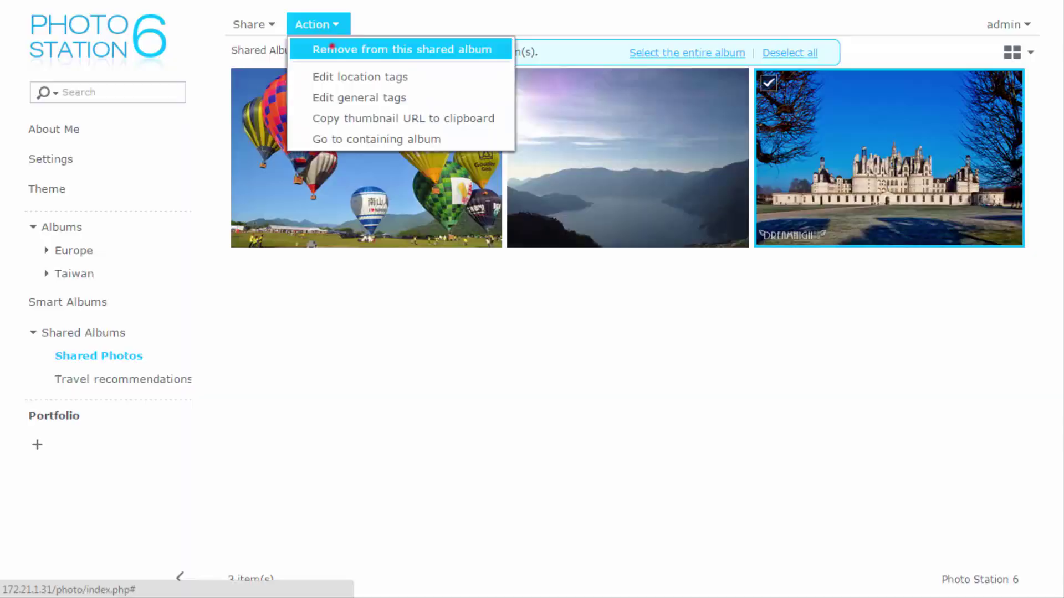
left_click(333, 47)
left_click(497, 354)
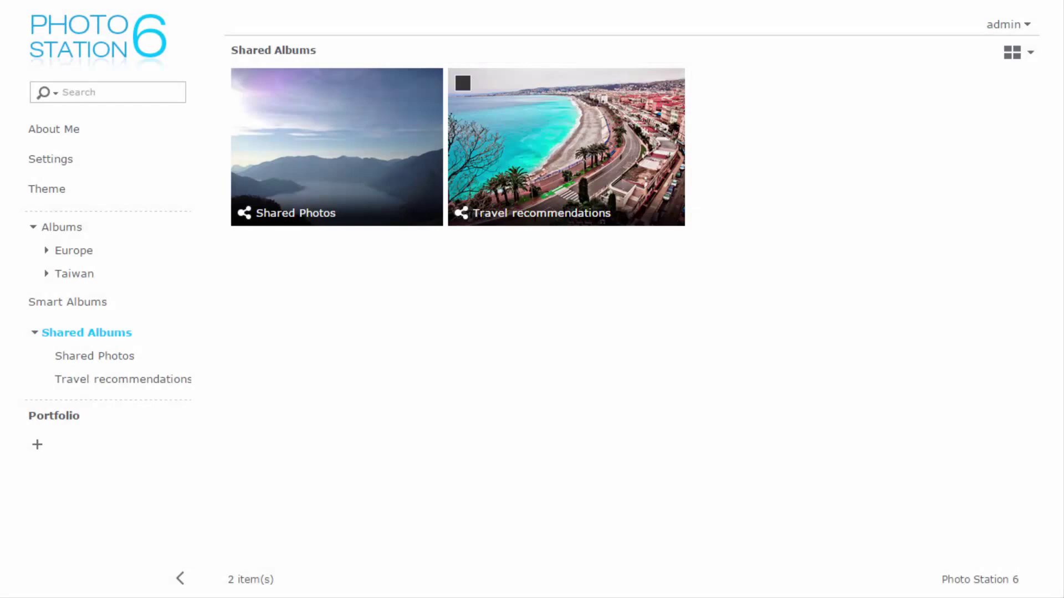
Delete the Travel recommendations shared album and confirm
left_click(462, 84)
left_click(325, 24)
left_click(325, 48)
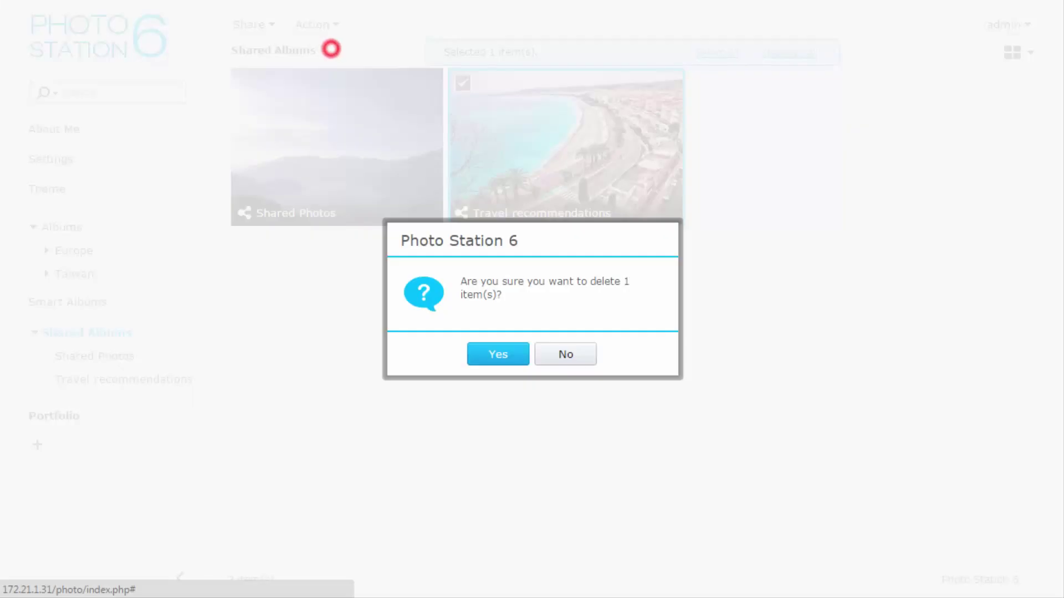
left_click(506, 351)
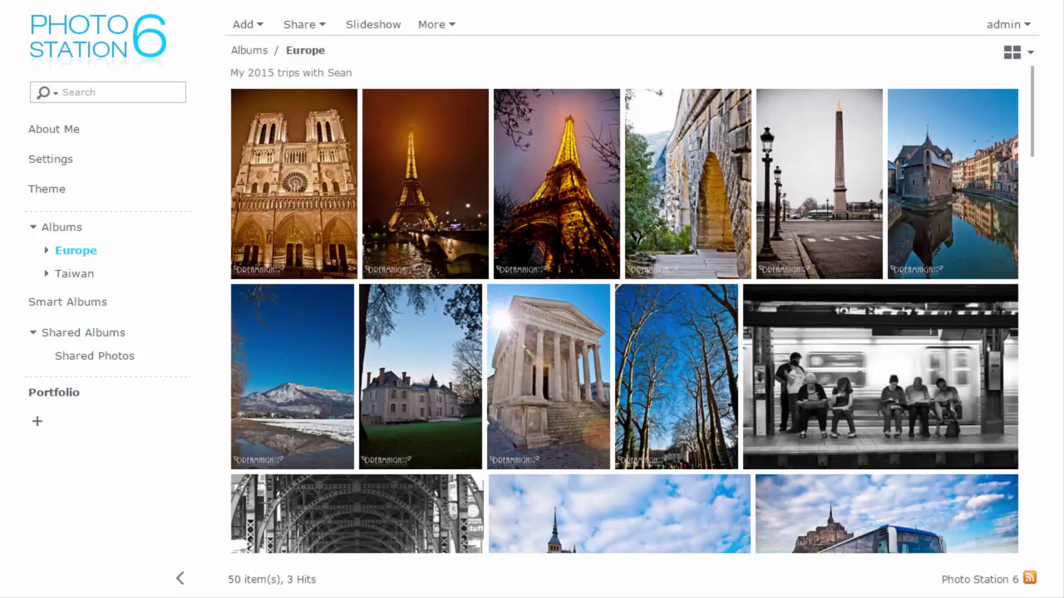
Select the lit-up Eiffel Tower photo and check its sharing options
left_click(508, 103)
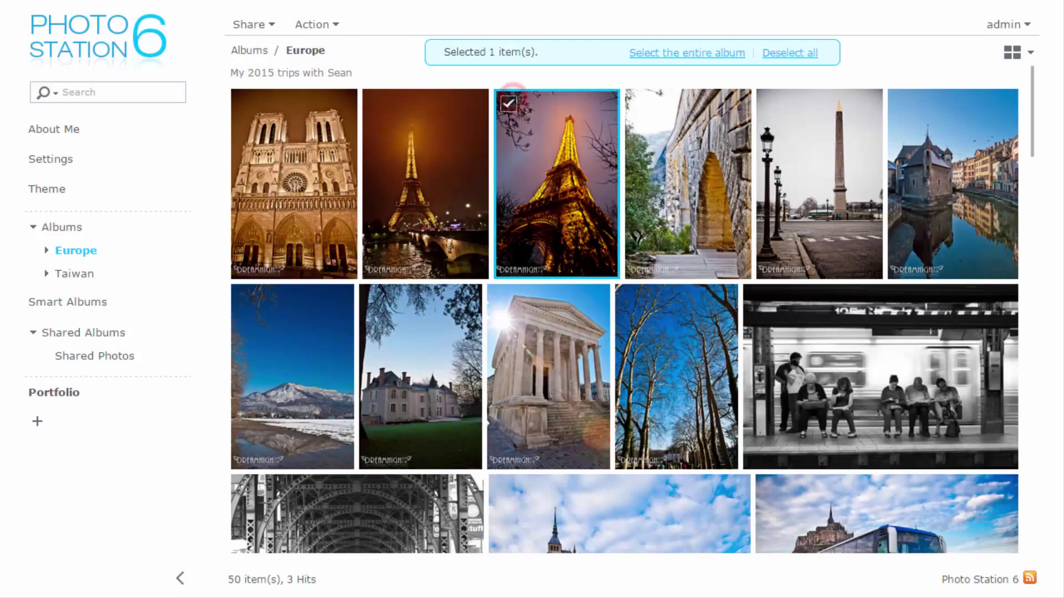
left_click(250, 24)
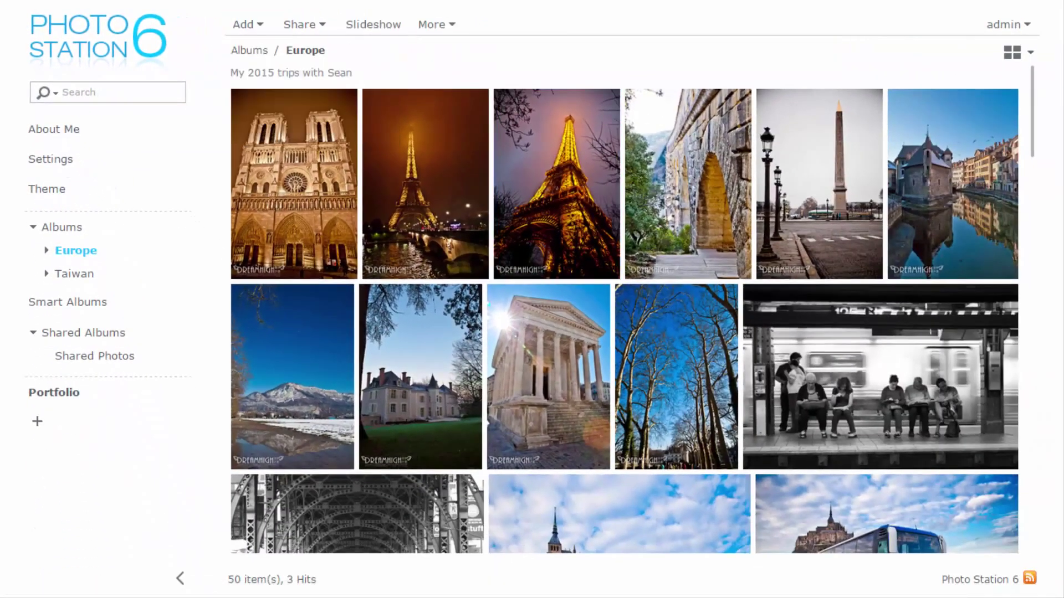
scroll(1034, 68, "down", 5)
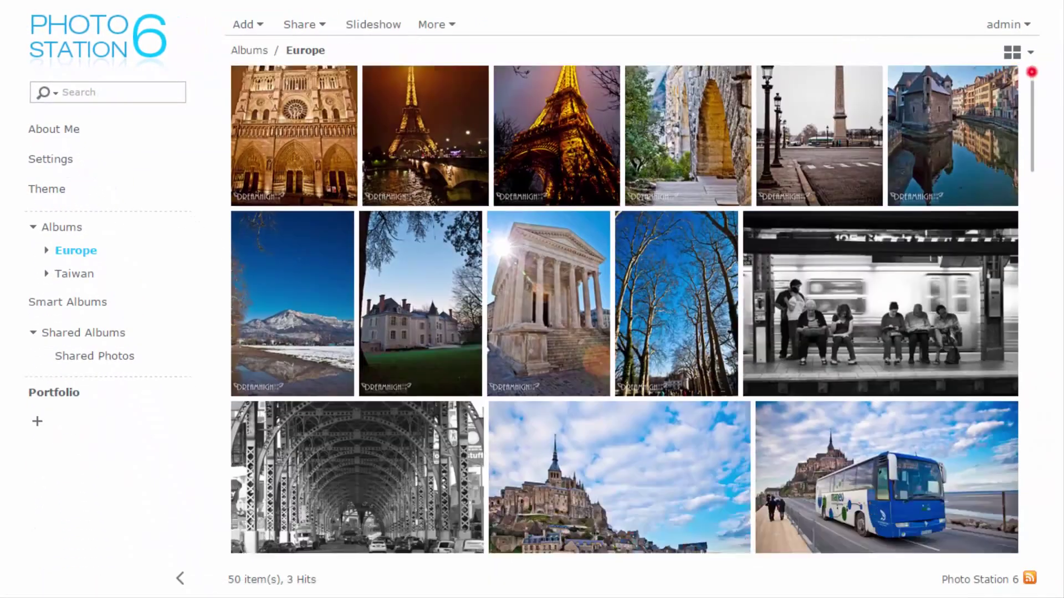
Select the abbey, bus, stone tower, abbey walls and sunset photos for sharing
left_click(504, 95)
left_click(769, 94)
left_click(246, 274)
left_click(508, 275)
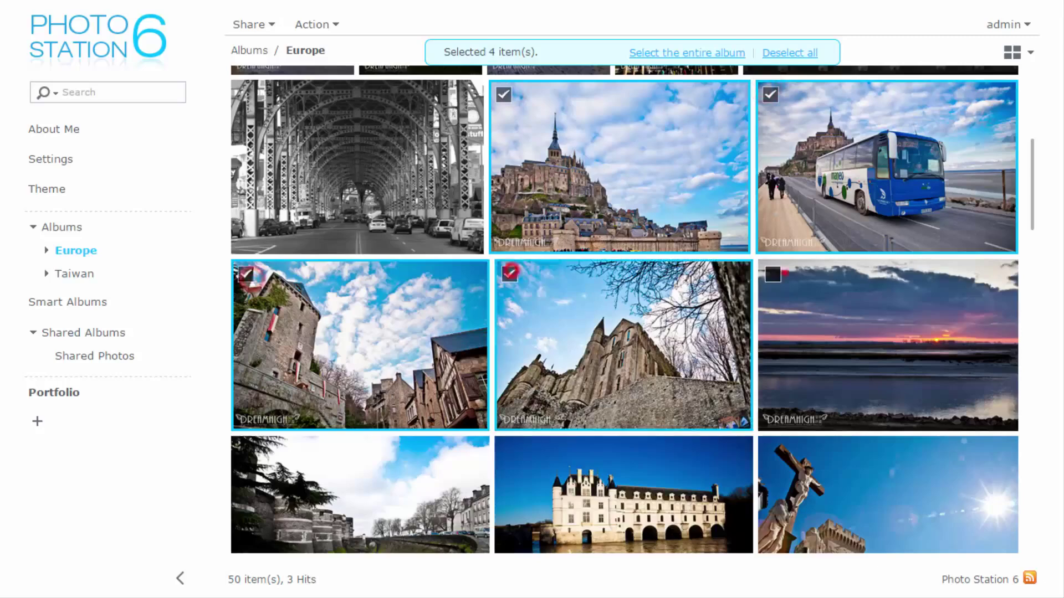
left_click(772, 274)
left_click(250, 26)
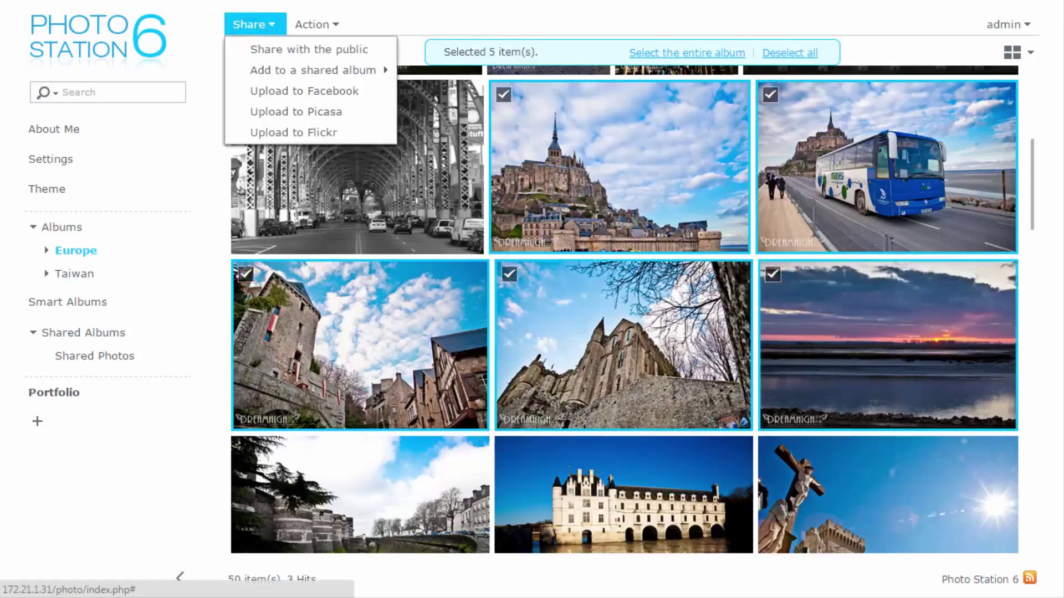
Connect the Facebook account and upload the photos to a new album 'More travel photos'
left_click(251, 83)
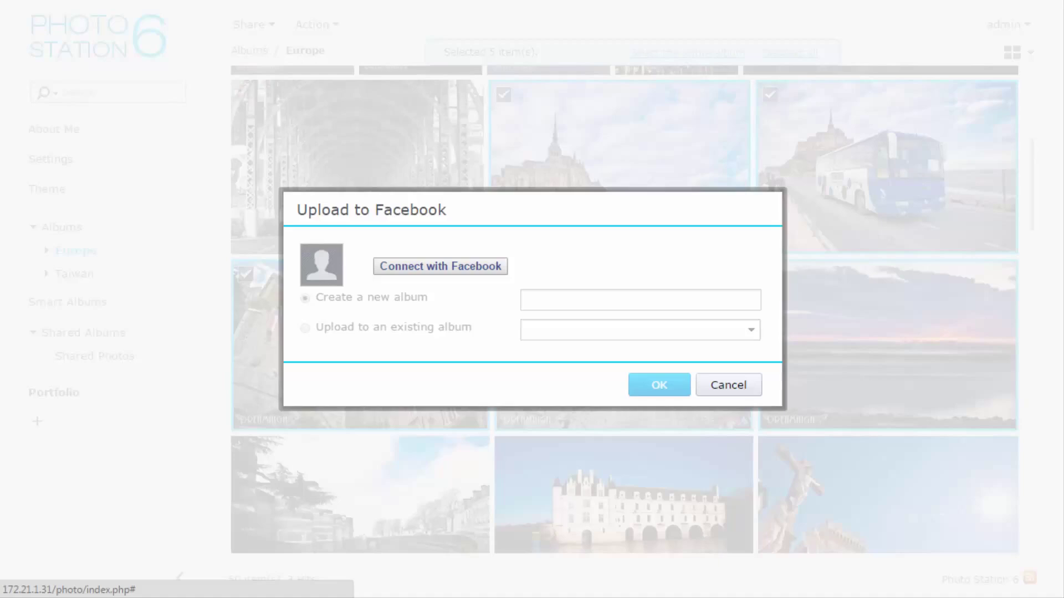
left_click(475, 266)
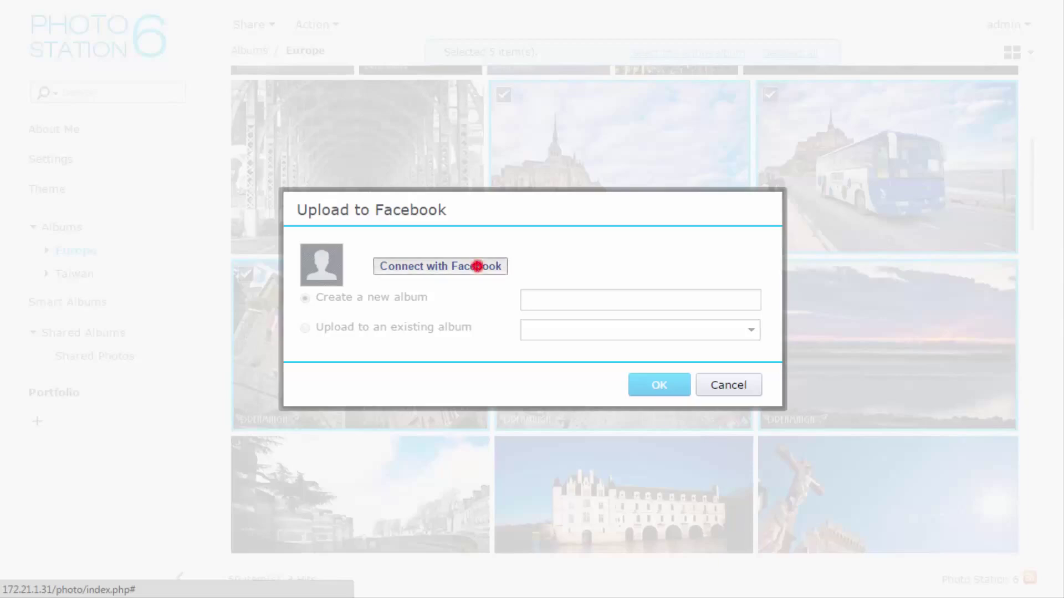
left_click(633, 398)
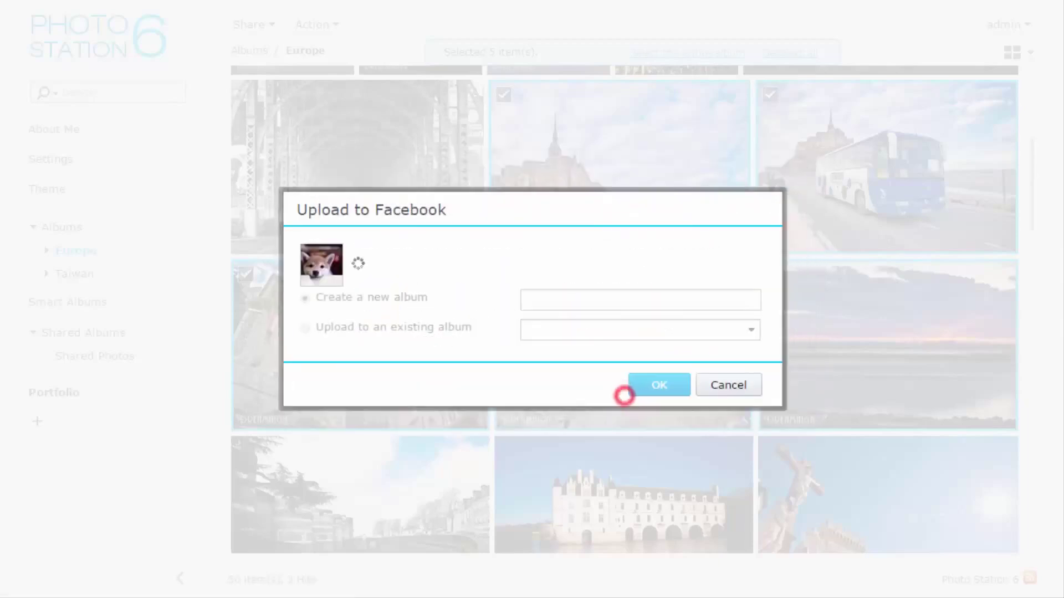
type("More trave")
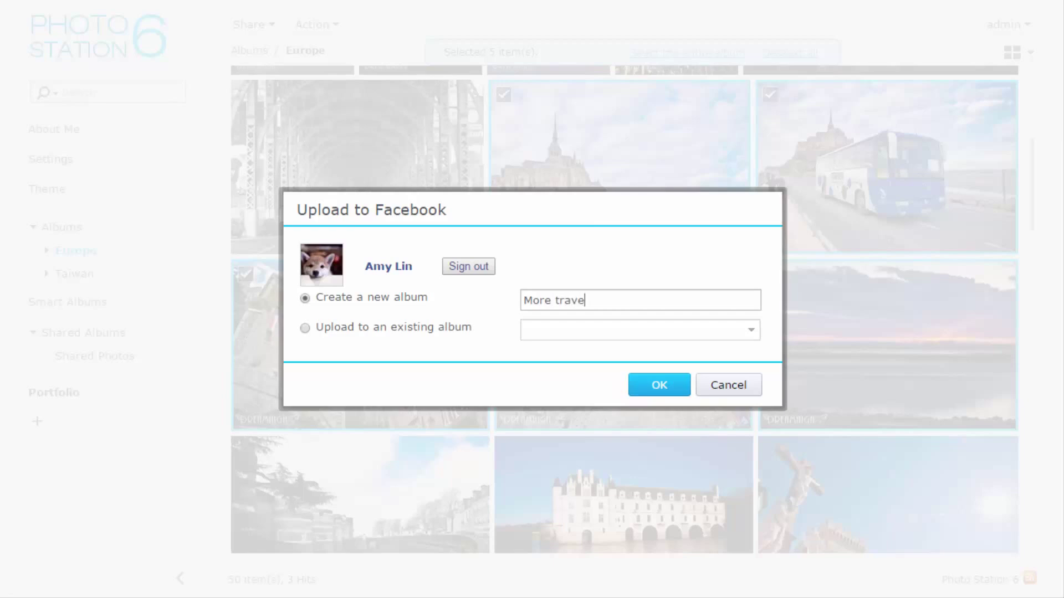
type("l photos")
left_click(646, 386)
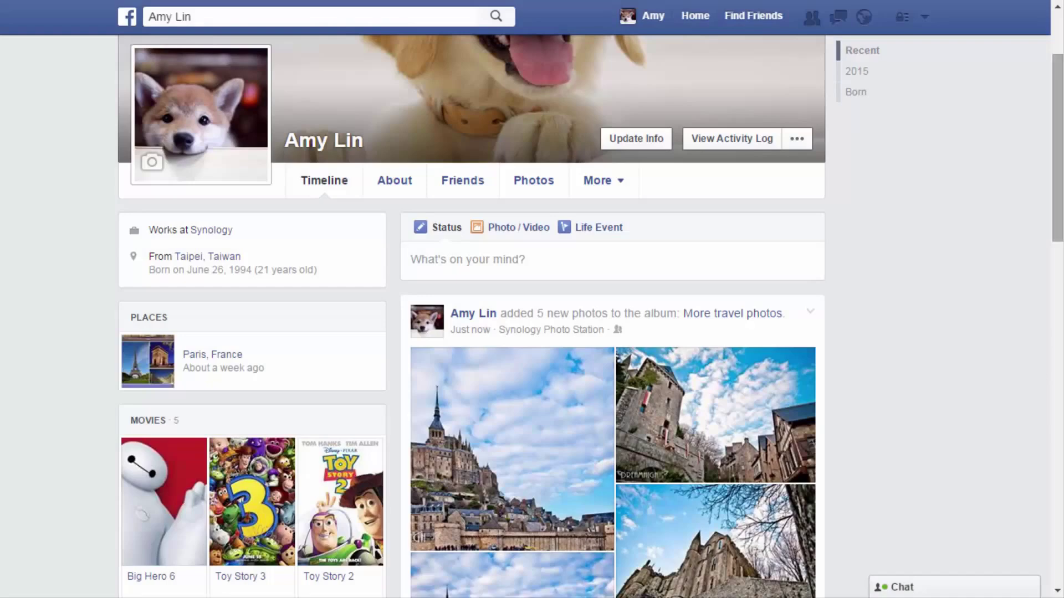
left_click_drag(1052, 94, 1052, 165)
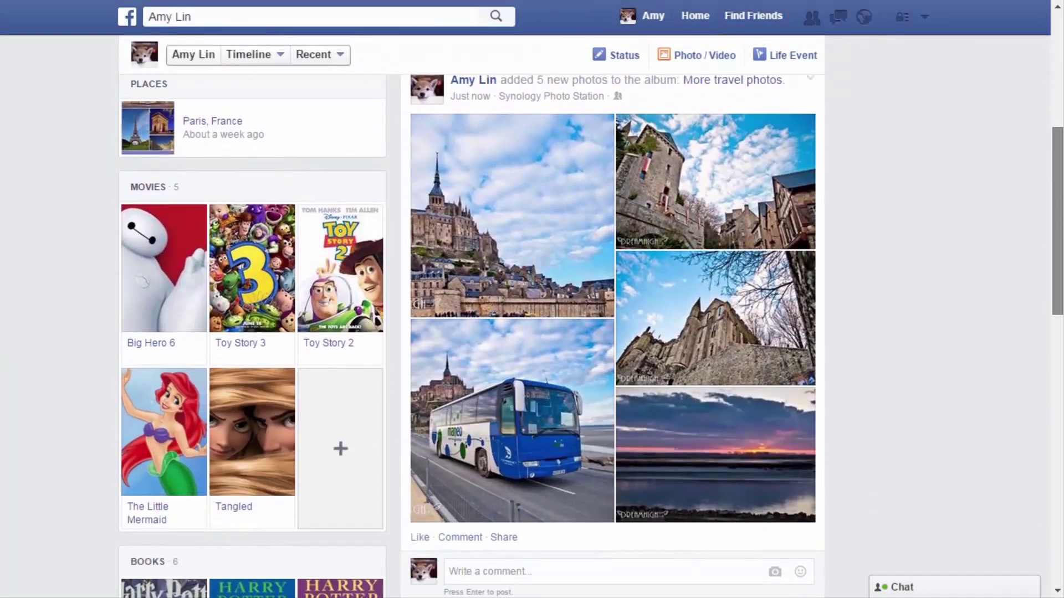